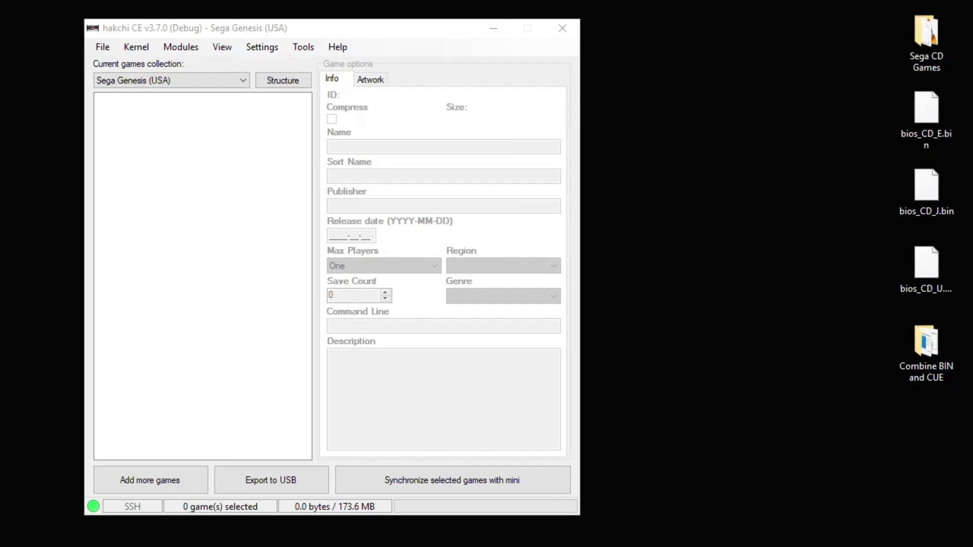
Step: Pick out bios_CD_E.bin, bios_CD_J.bin and bios_CD_U.bin on the desktop, then clear the selection
click(907, 147)
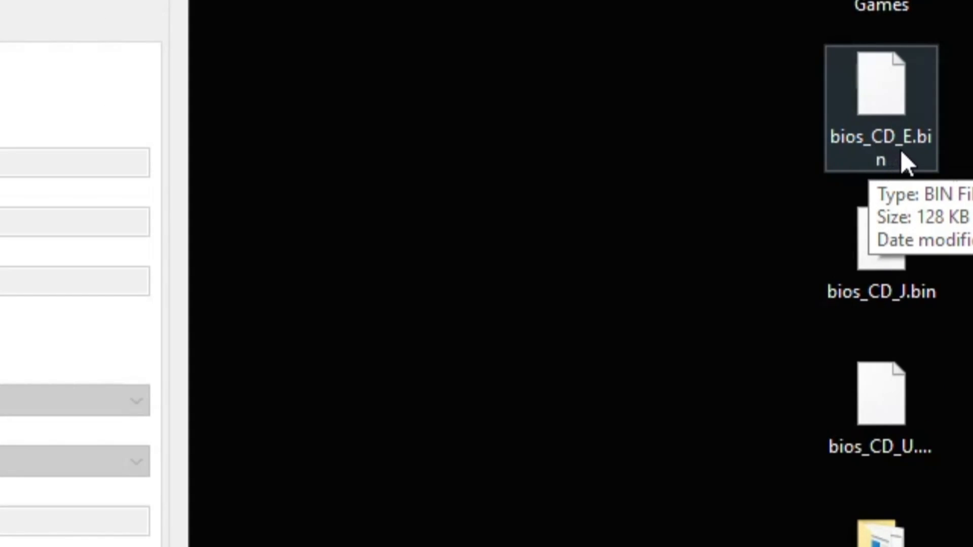
click(898, 445)
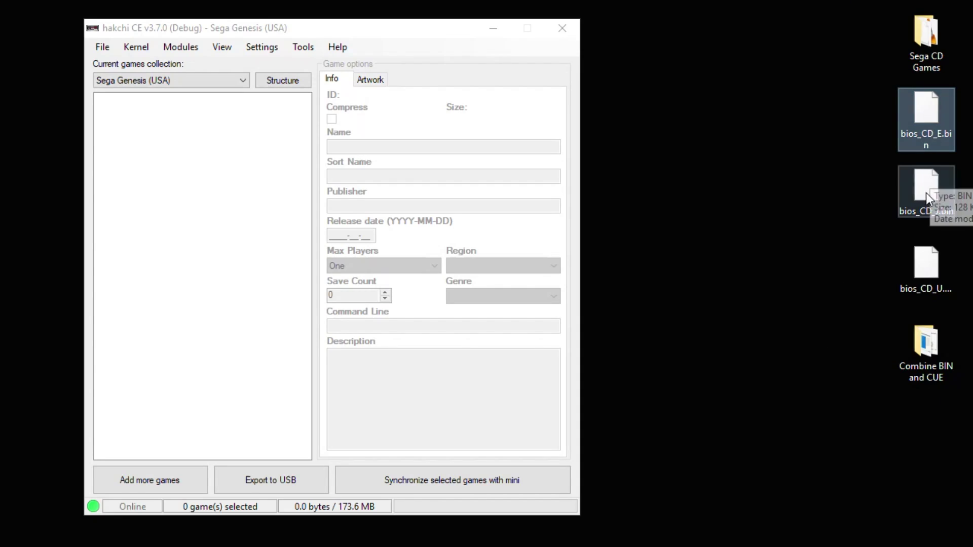
click(884, 263)
click(915, 281)
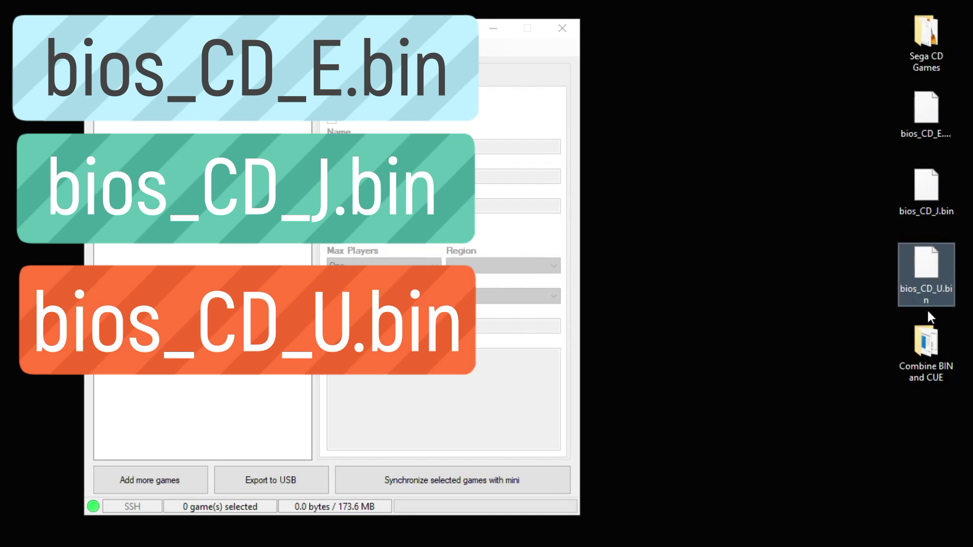
mouse_move(909, 297)
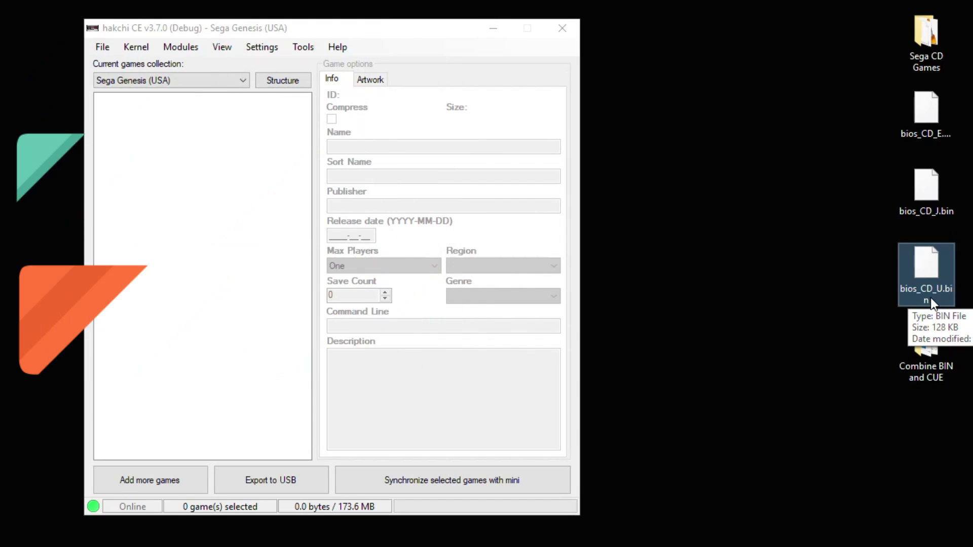
click(656, 141)
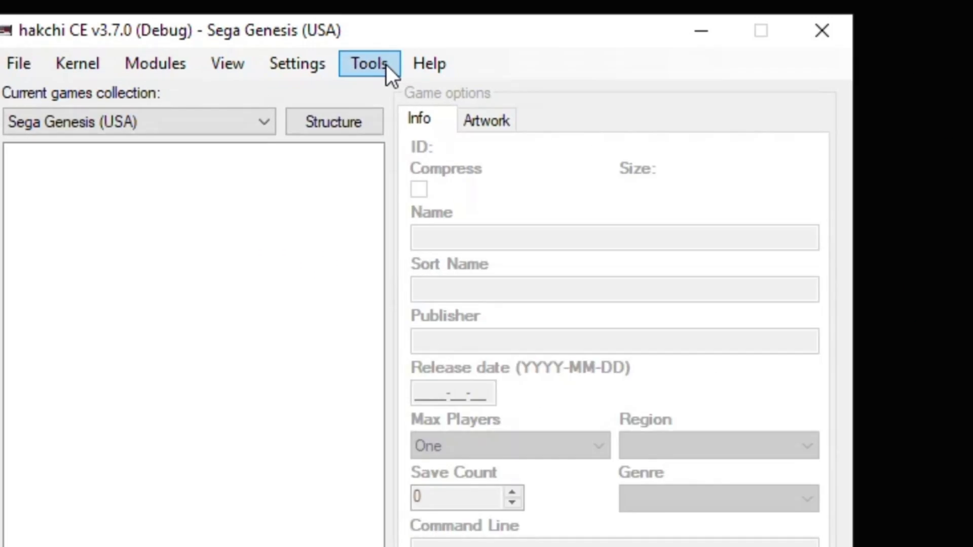
Step: Browse over FTP to the console's etc/libretro/system folder and drag-select the three BIOS files
click(307, 48)
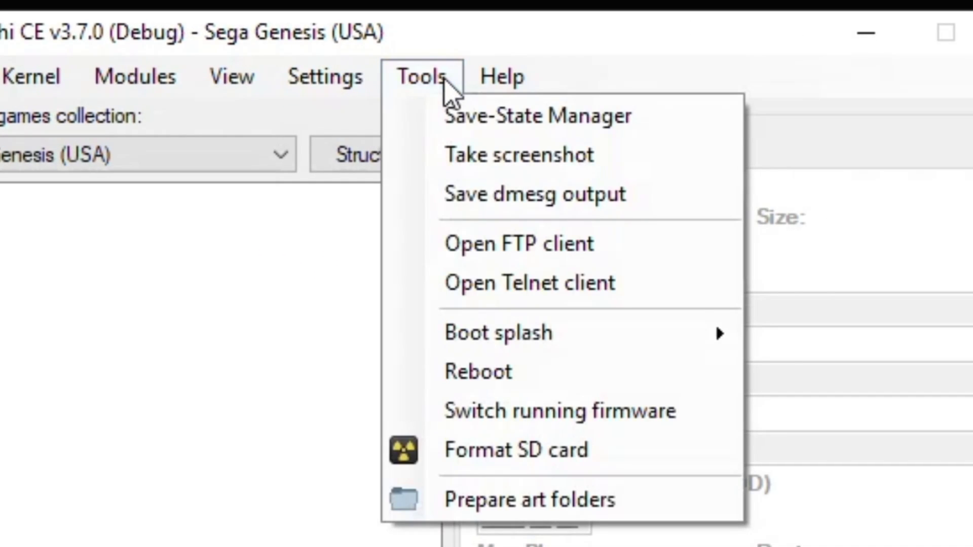
click(487, 244)
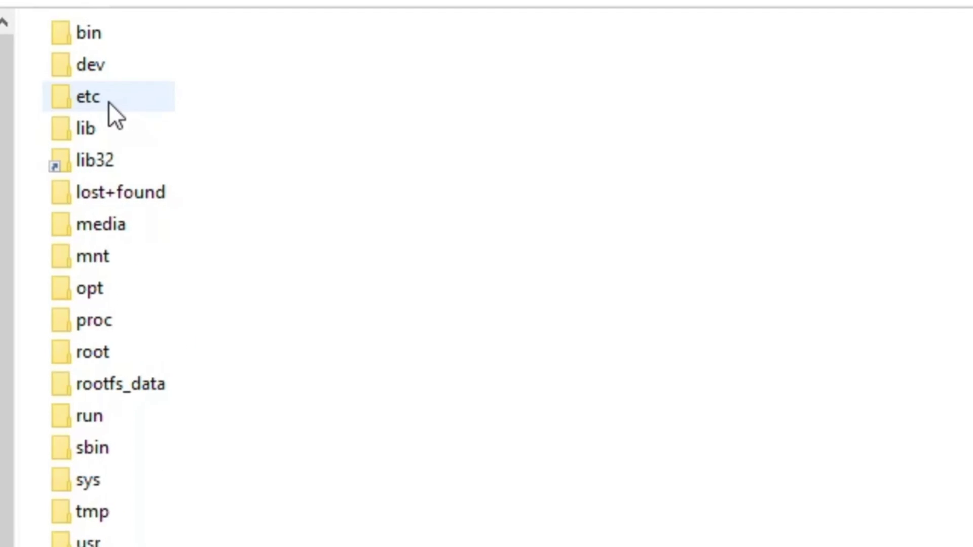
double_click(179, 196)
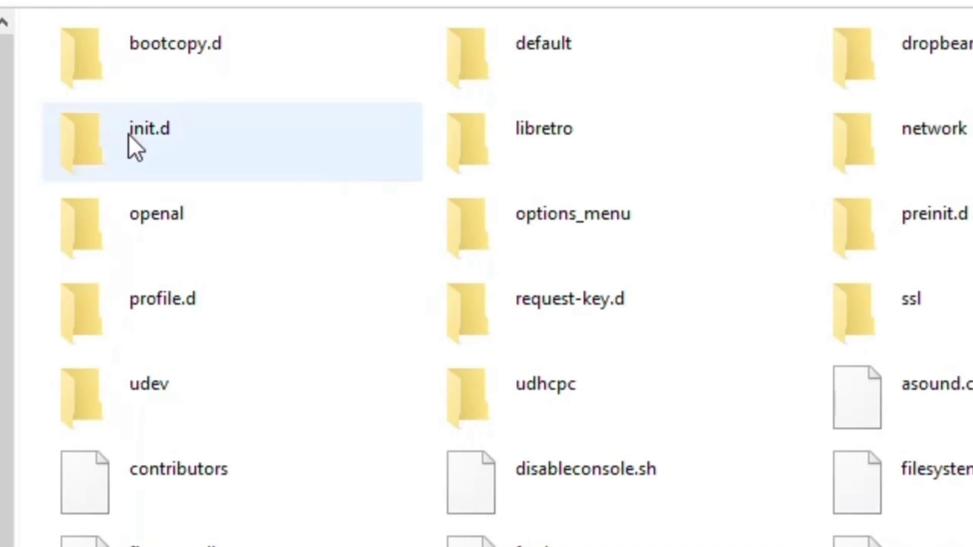
double_click(525, 141)
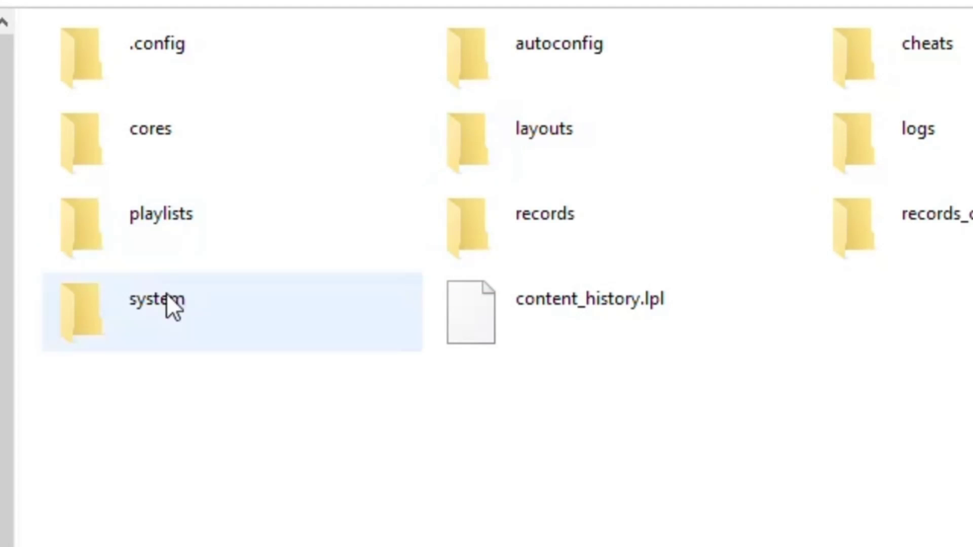
double_click(151, 308)
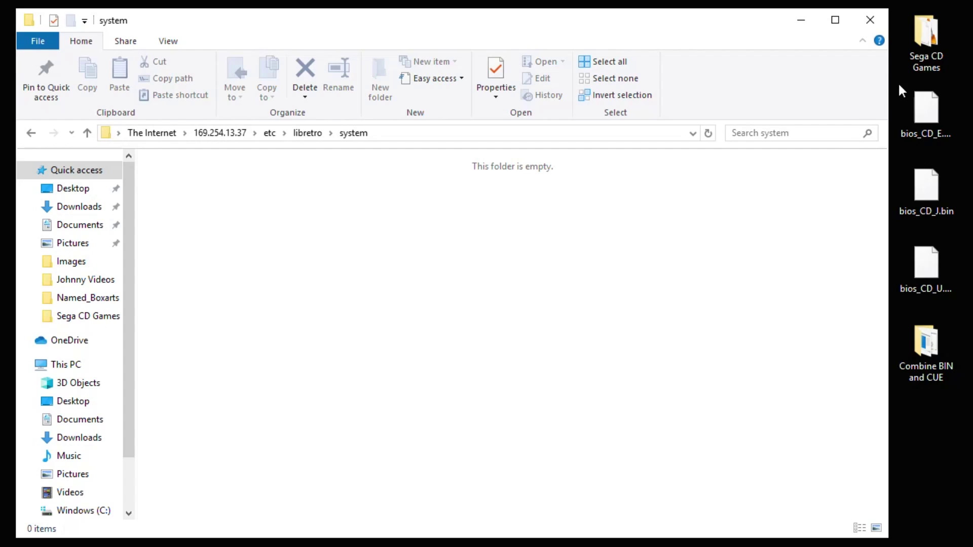
drag(898, 82, 479, 343)
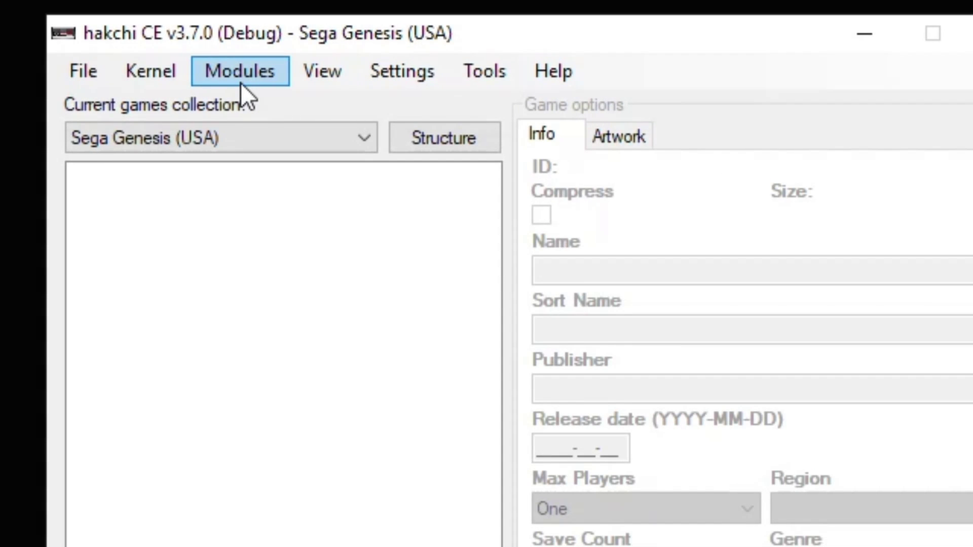
Step: Download PicoDrive and Genesis Plus GX from the KMFD Cores list in KMFD's Mod Hub
click(181, 49)
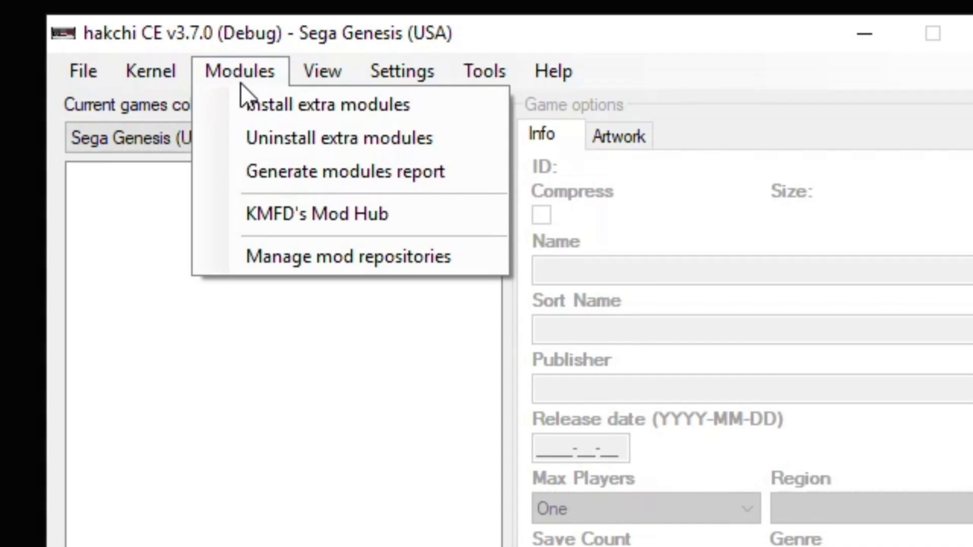
click(299, 208)
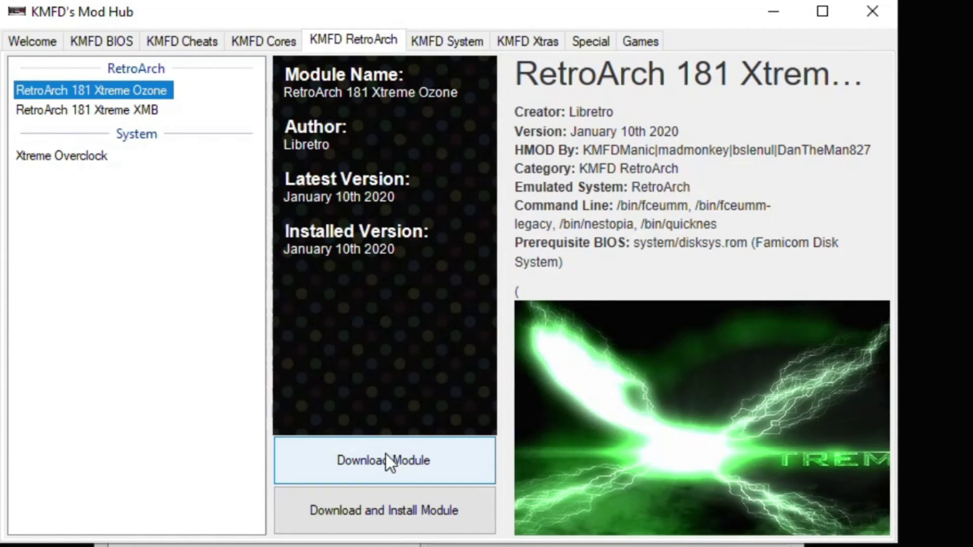
click(266, 39)
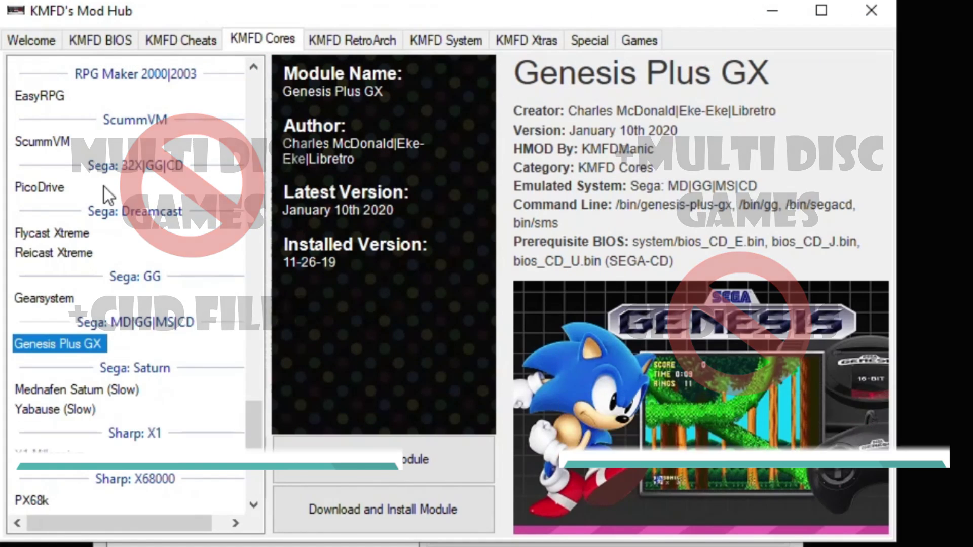
click(51, 188)
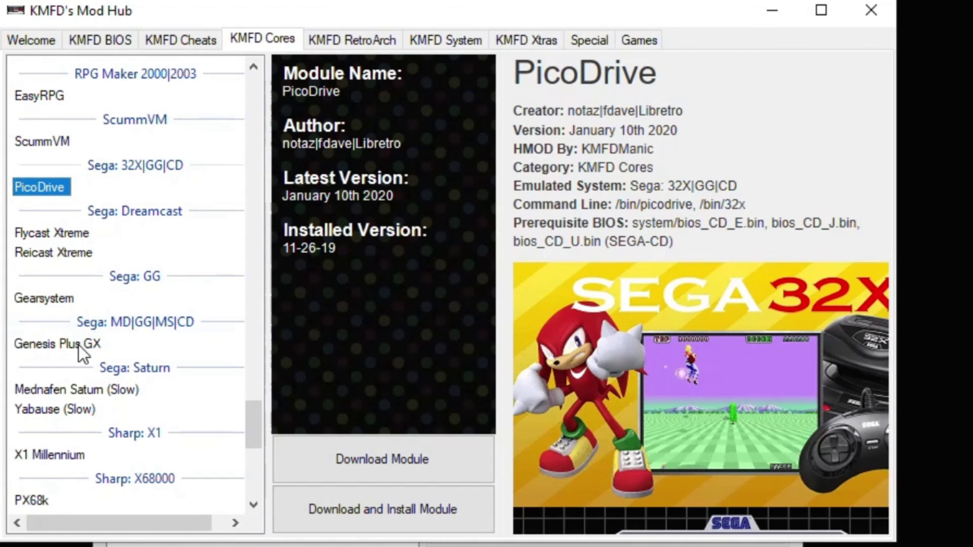
ctrl+click(76, 345)
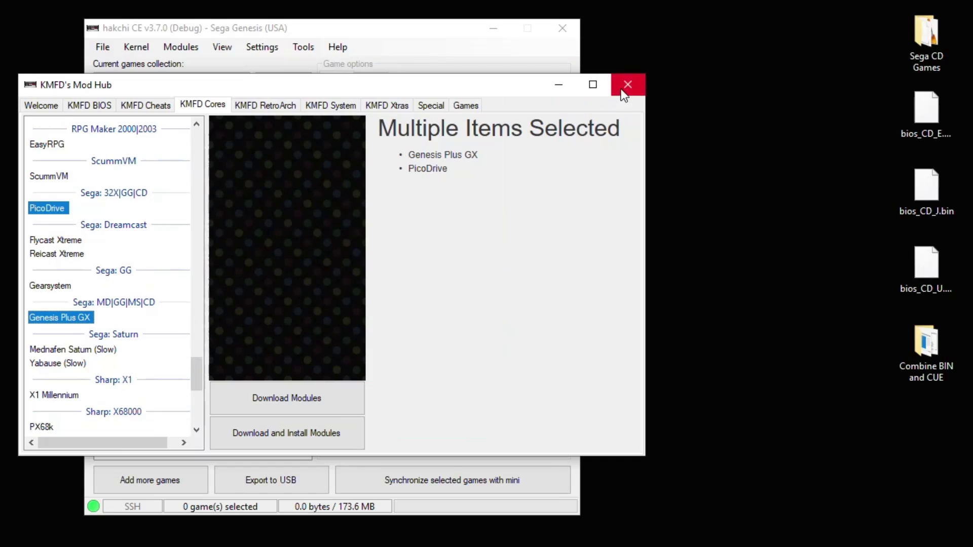
click(627, 85)
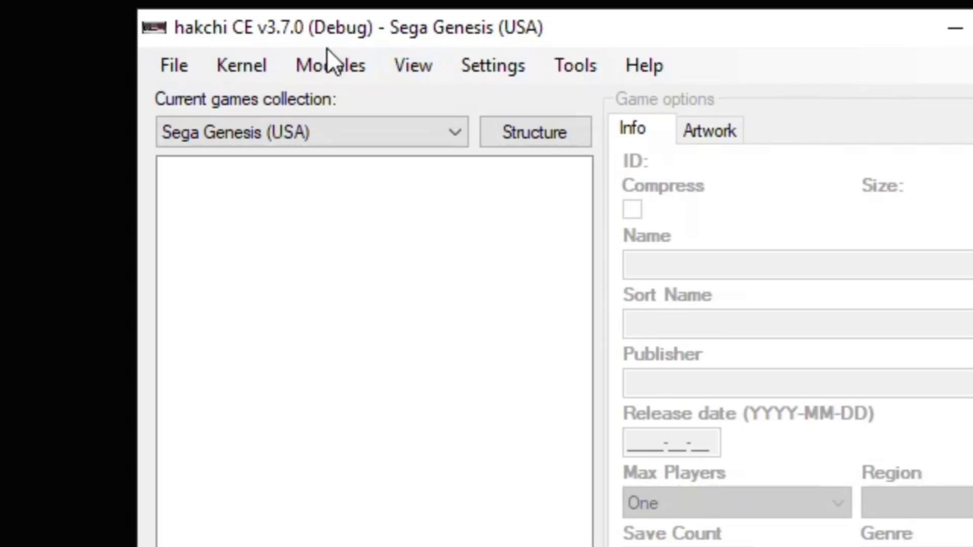
Step: Tick RetroArch 181 Xtreme Ozone, Genesis Plus GX and PicoDrive under Install extra modules
click(179, 48)
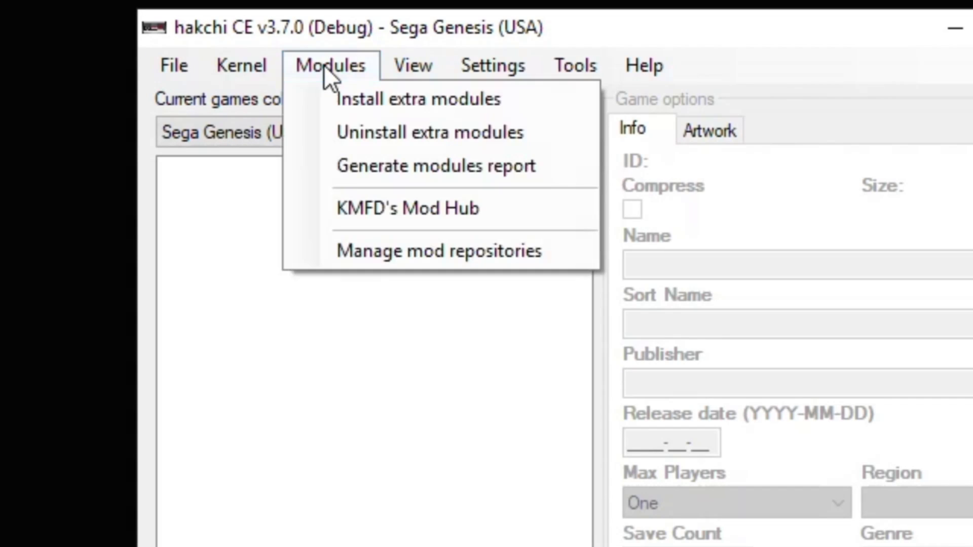
click(389, 99)
click(30, 197)
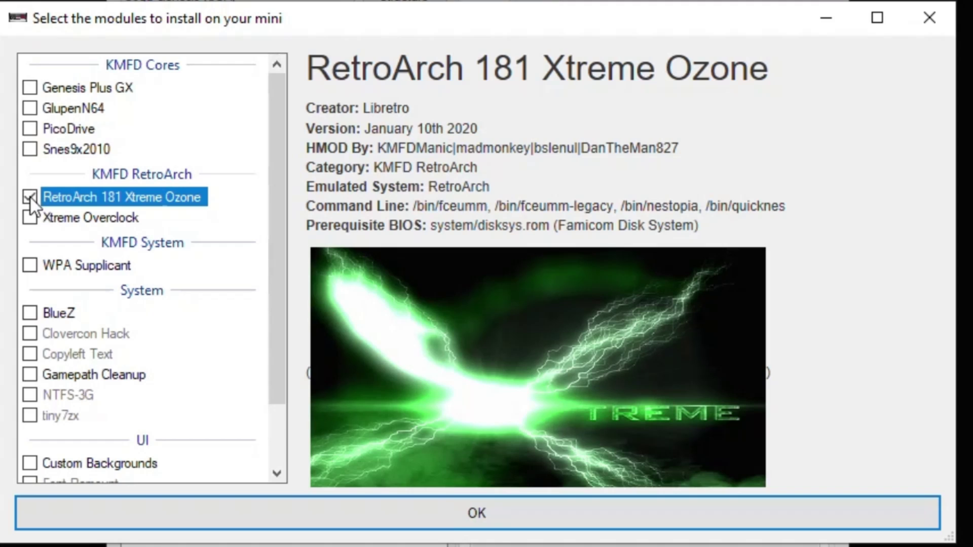
click(29, 84)
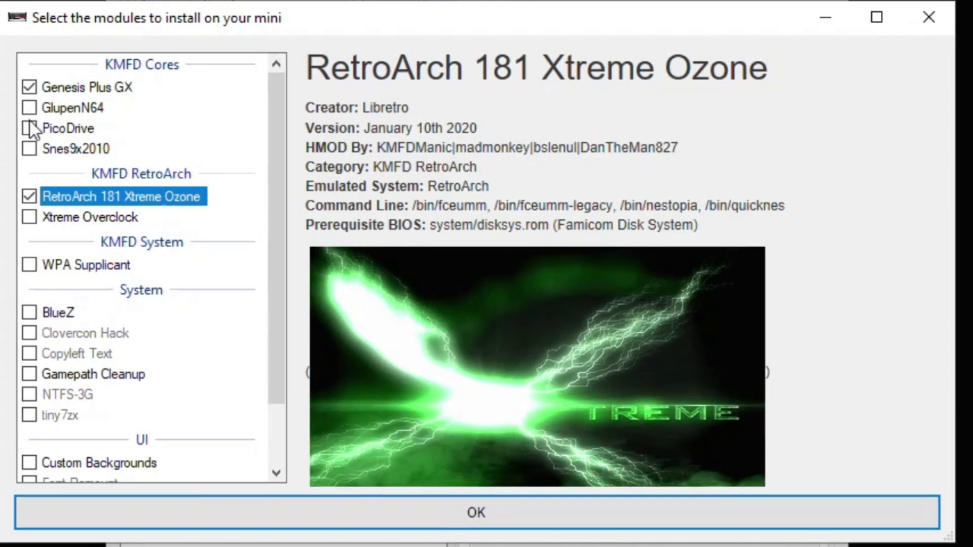
click(29, 129)
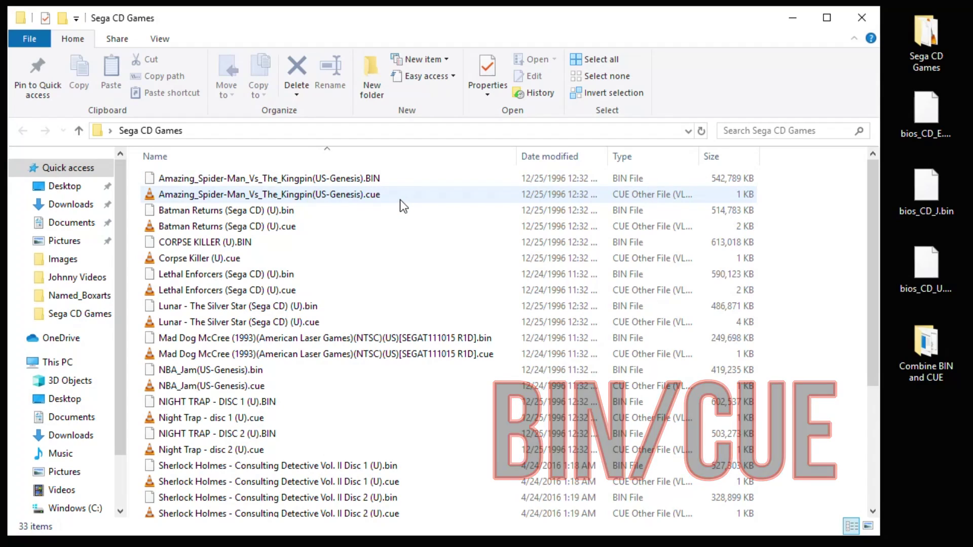
Step: Scroll the Sega CD Games list and open the desktop's Combine BIN and CUE folder
scroll(400, 200, down, 4)
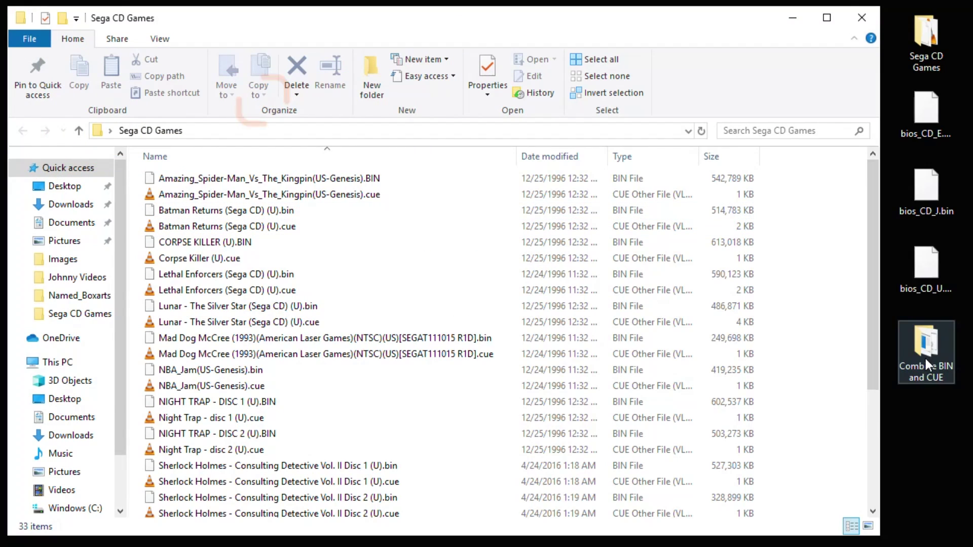
double_click(925, 358)
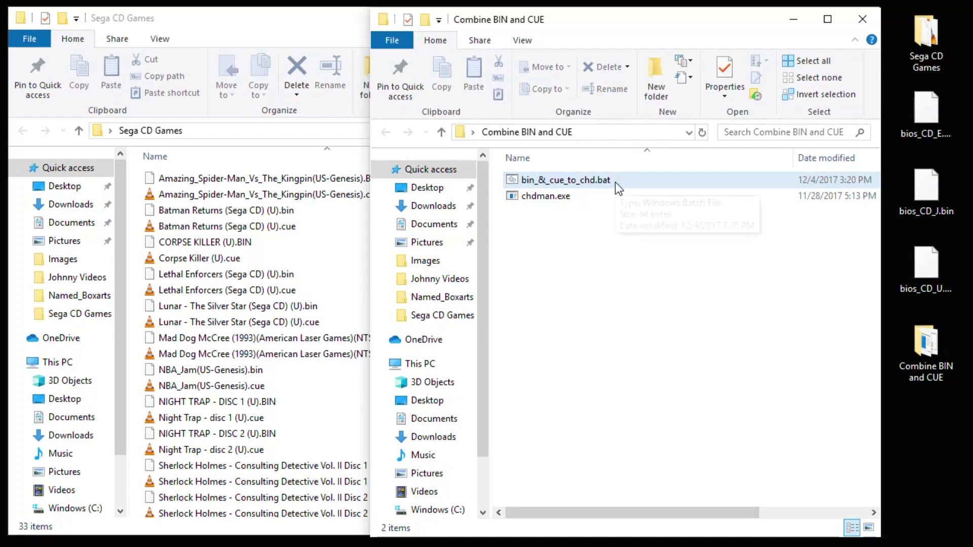
Step: Copy the Batman Returns .bin and .cue files into Combine BIN and CUE
click(330, 228)
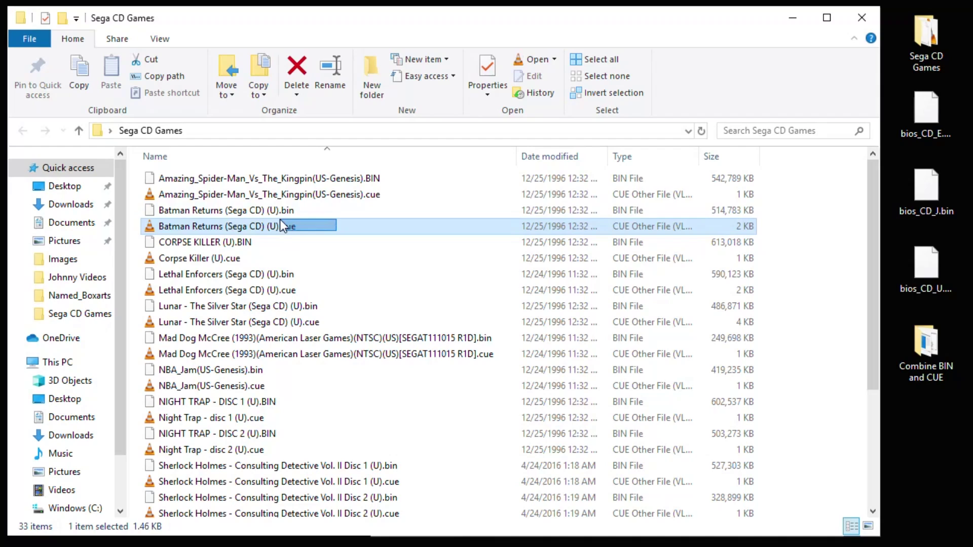
ctrl+click(253, 210)
right_click(254, 208)
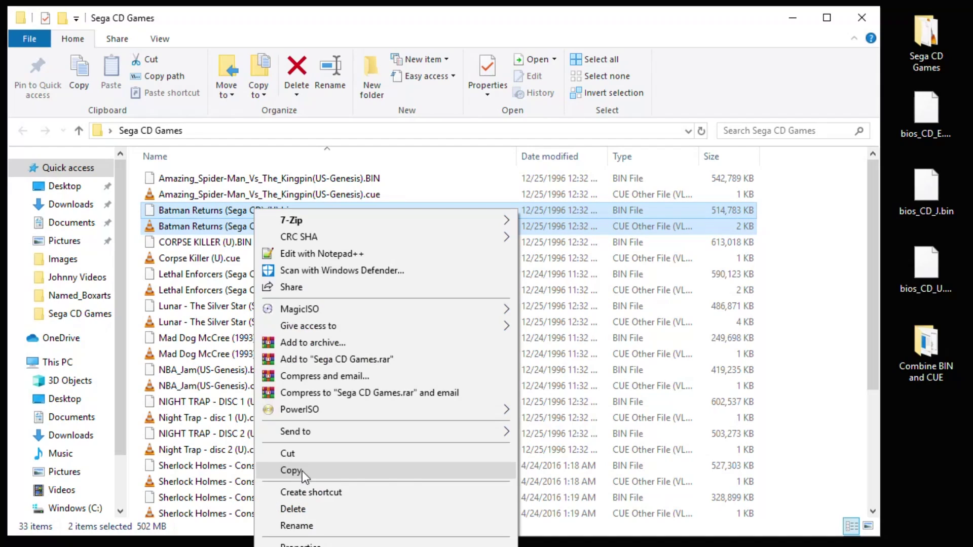
click(301, 531)
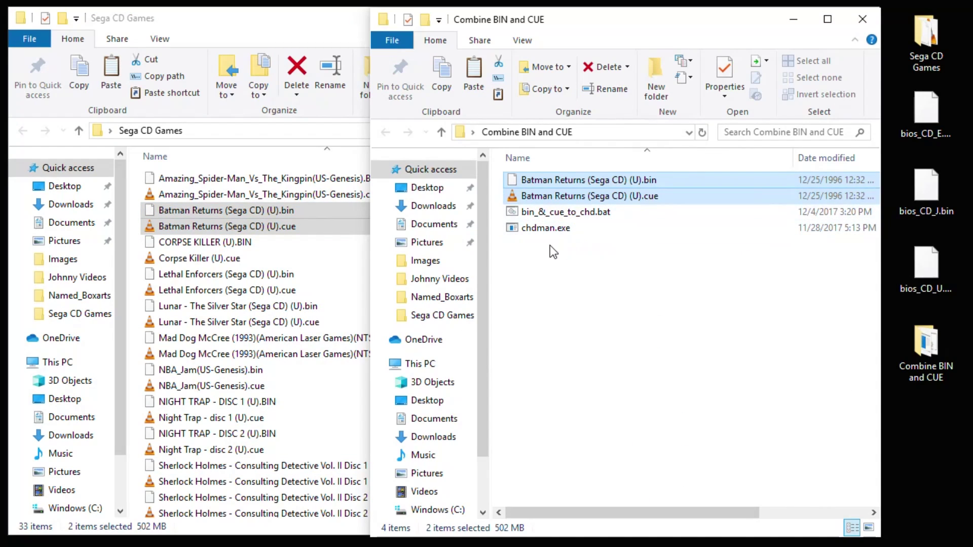
Step: Run bin_&_cue_to_chd.bat and open the Batman Returns .cue in Notepad++
double_click(563, 213)
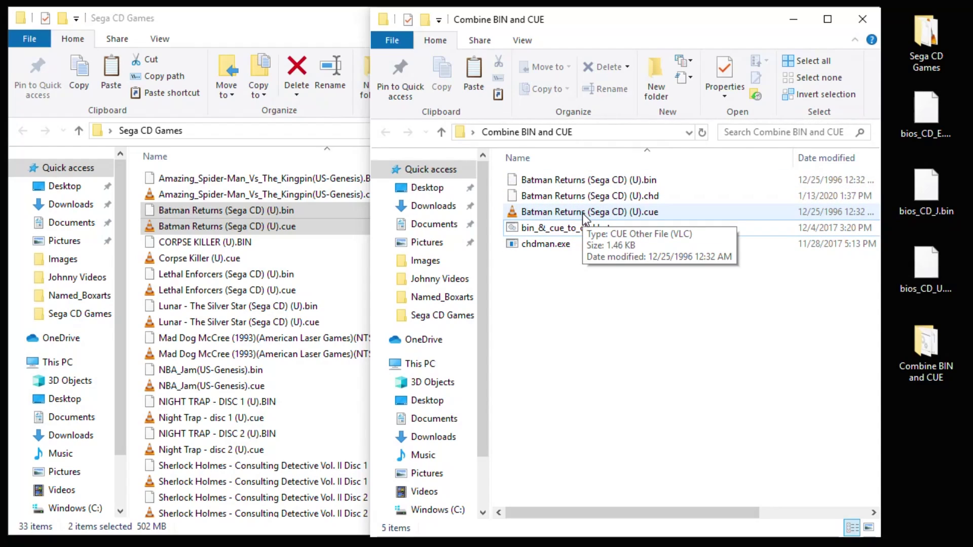
right_click(538, 213)
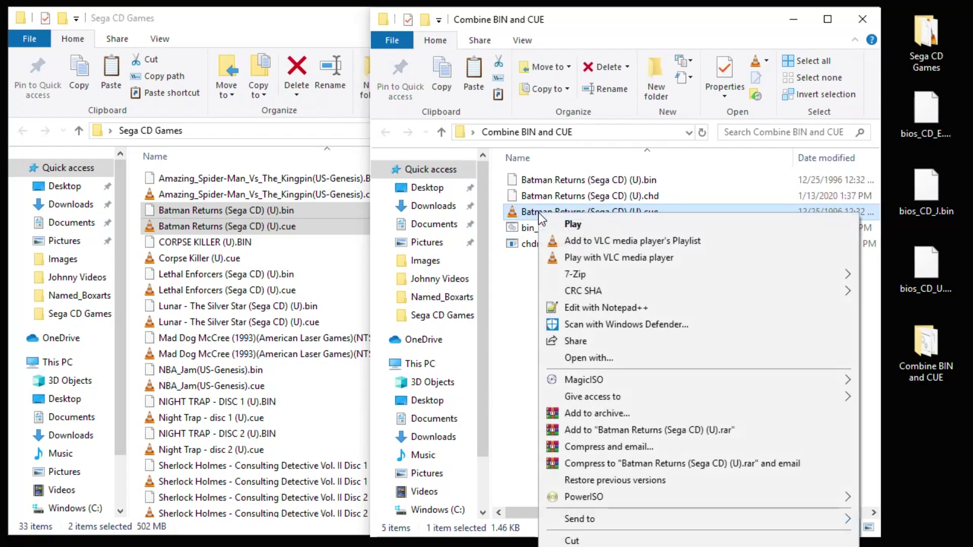
click(593, 307)
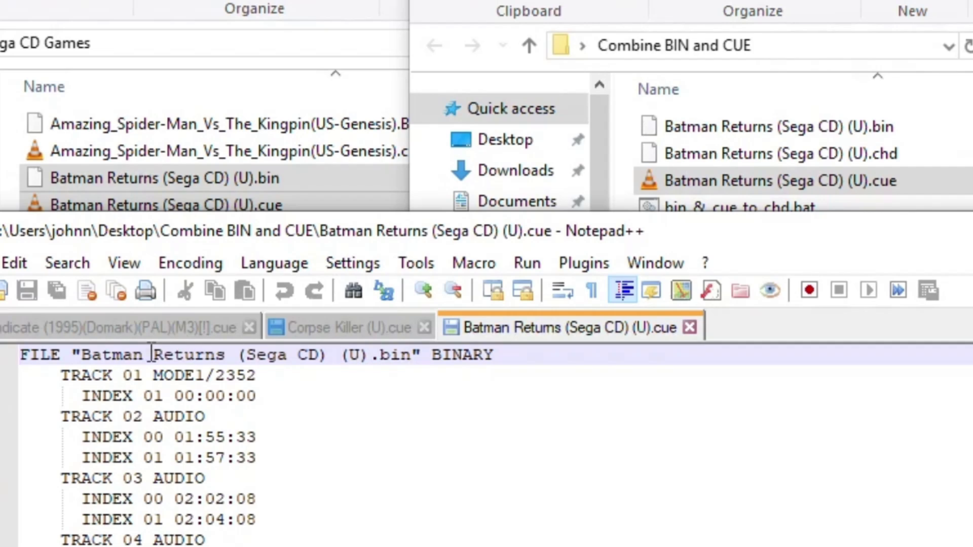
Step: Close the cue sheet, show file type and size columns, and drag Batman Returns (Sega CD) (U).chd into hakchi
drag(87, 353, 406, 371)
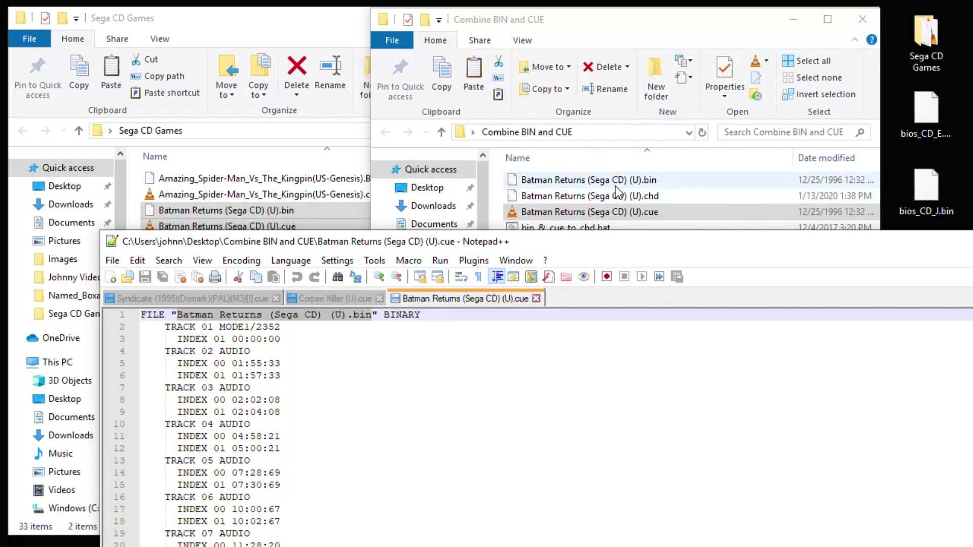
key(alt+F4)
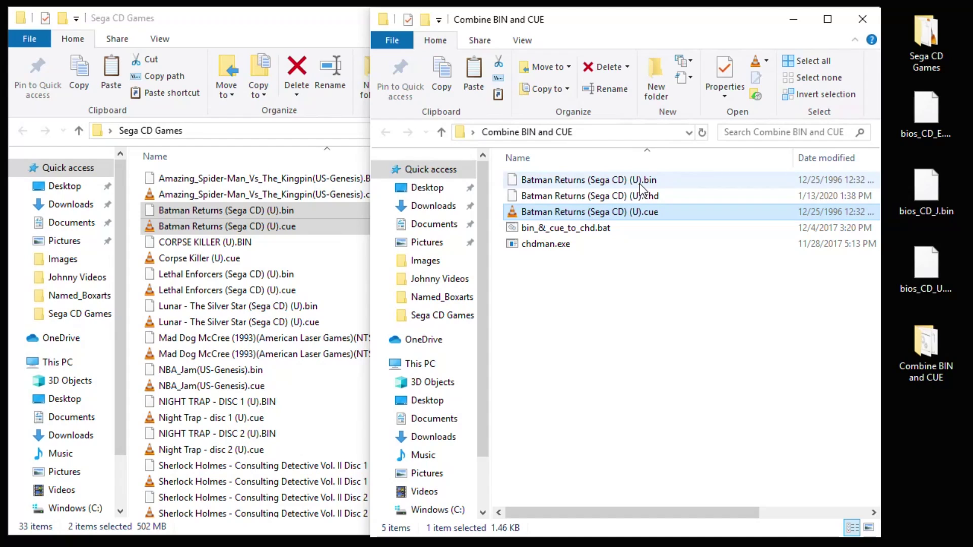
drag(709, 19, 547, 19)
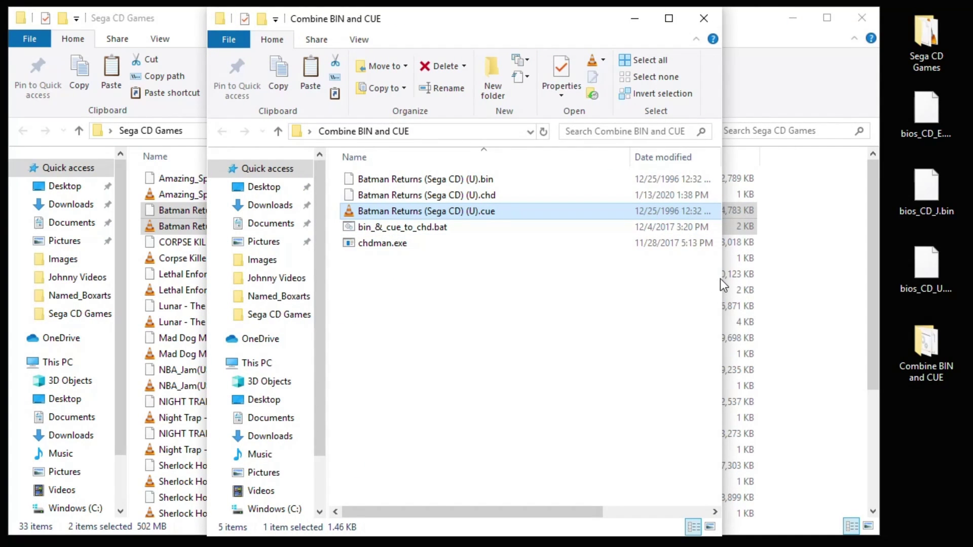
drag(740, 278, 917, 278)
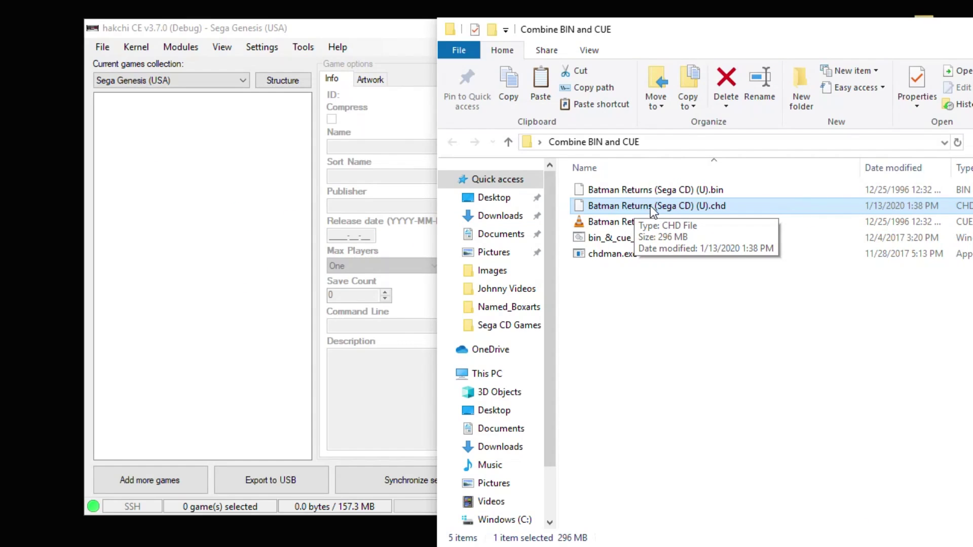
drag(653, 211, 212, 245)
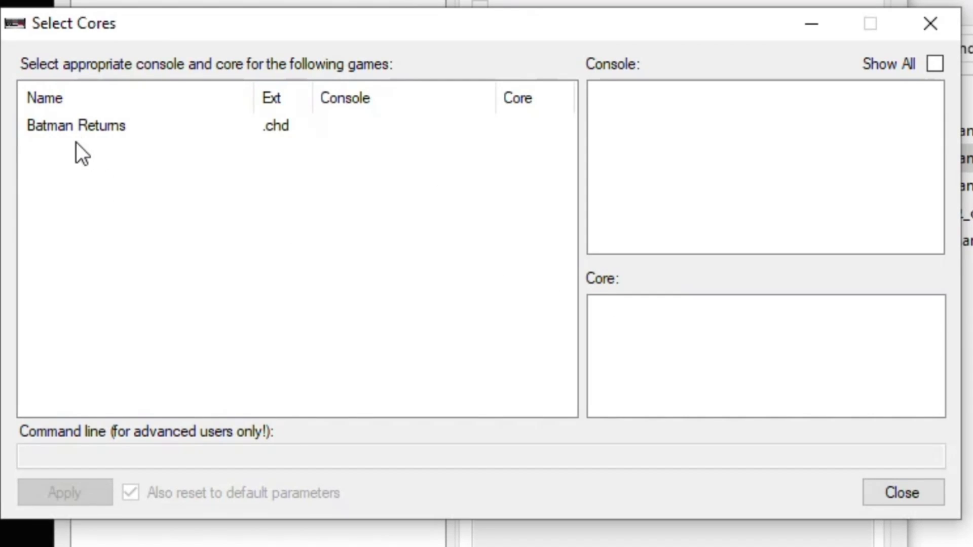
Step: Give Batman Returns the Sega - Mega Drive - Genesis console and Genesis Plus GX core, then apply
click(76, 127)
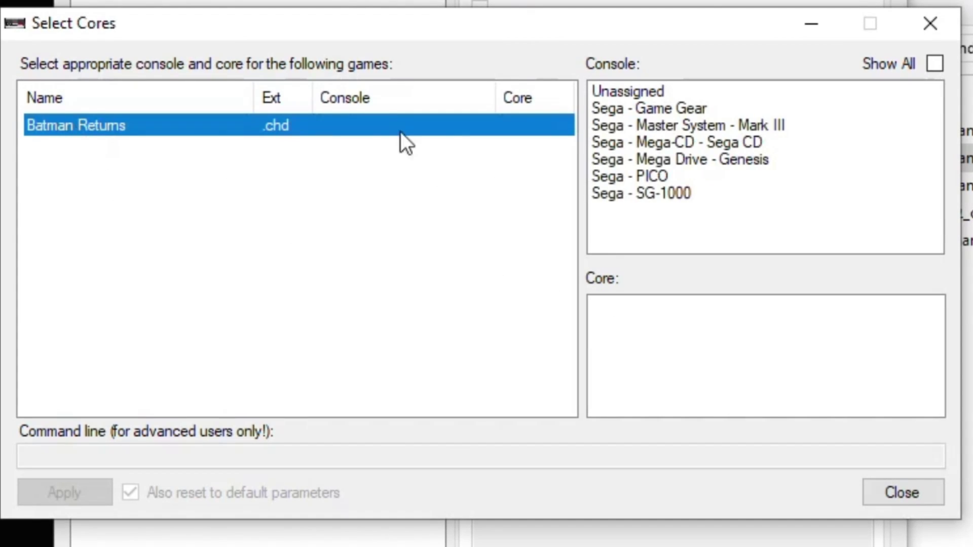
click(696, 161)
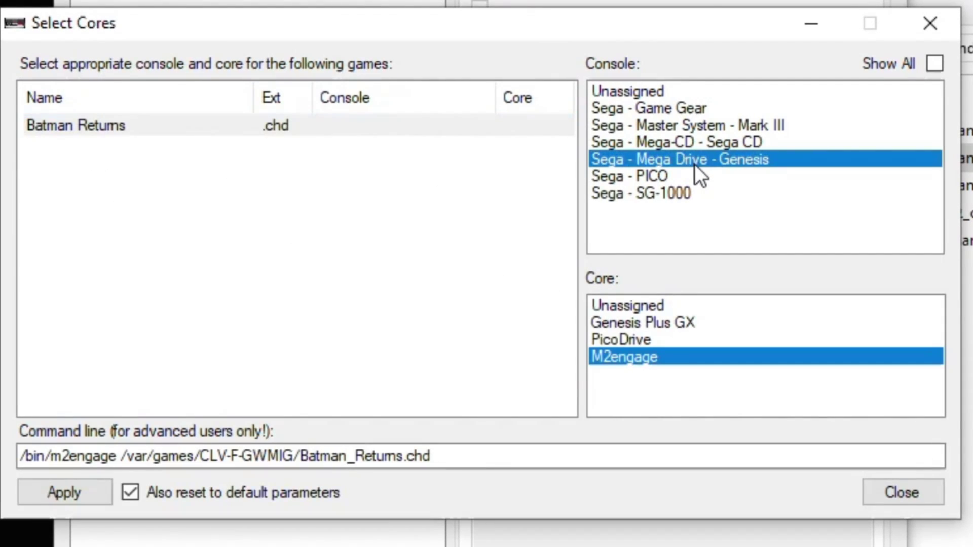
click(679, 330)
click(48, 494)
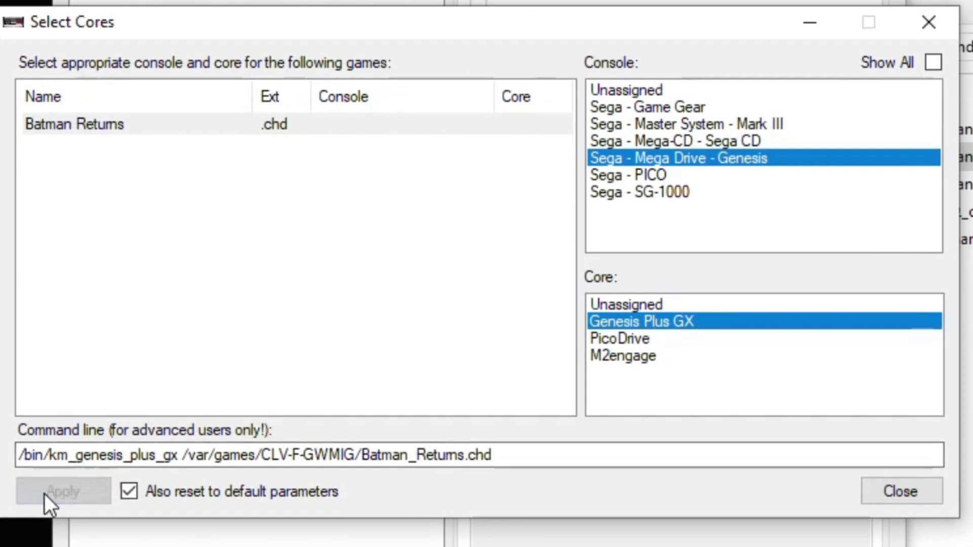
click(920, 488)
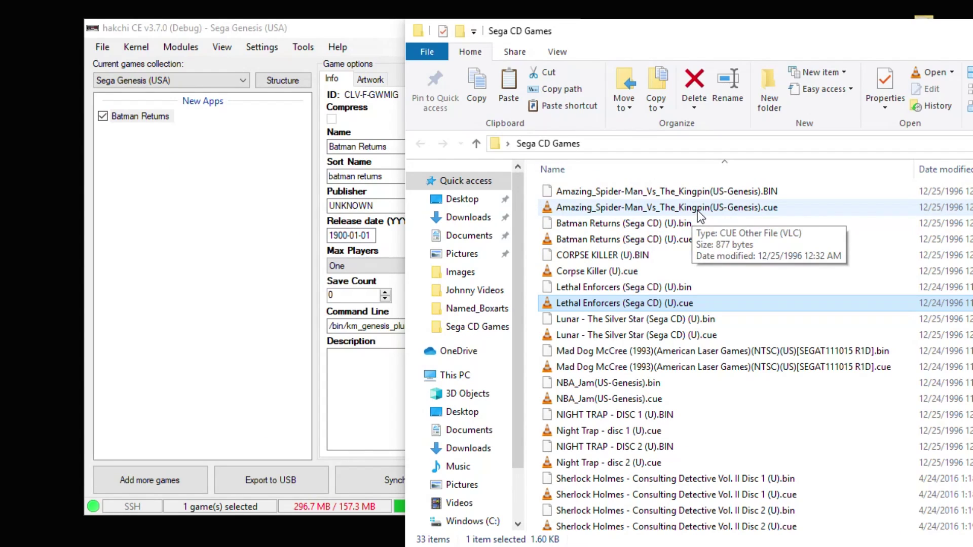
Step: Add Amazing Spider-Man Vs The Kingpin with the Genesis Plus GX core and view its game folder
drag(696, 212, 231, 258)
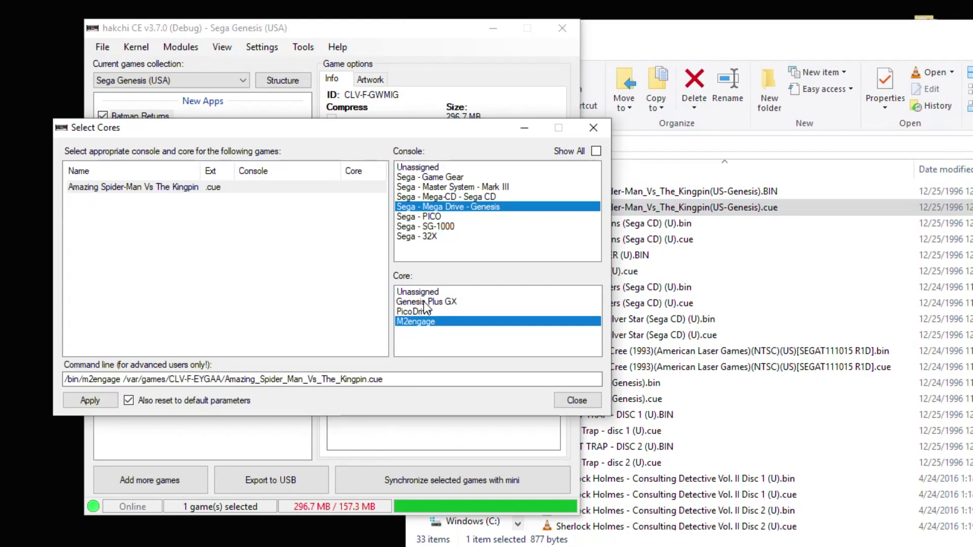
click(424, 302)
click(83, 402)
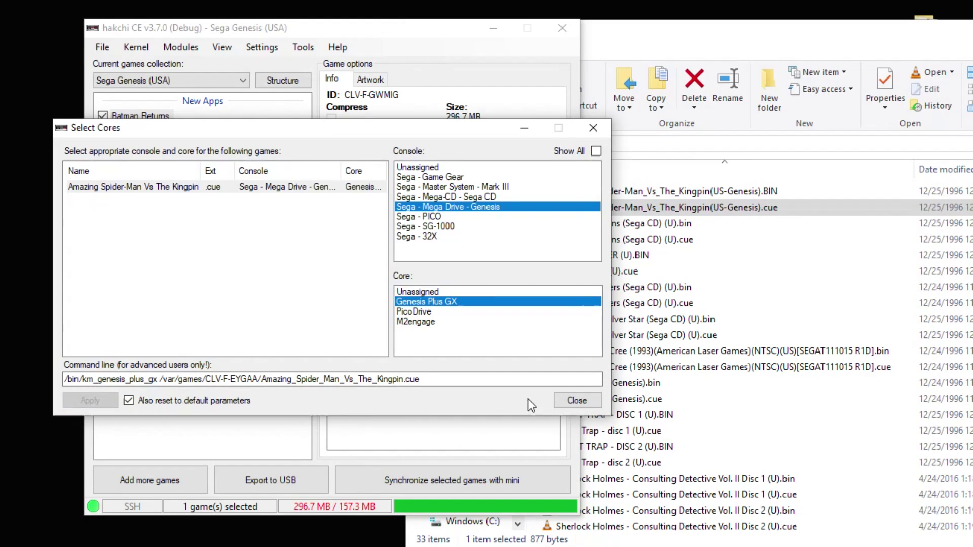
click(577, 400)
right_click(166, 115)
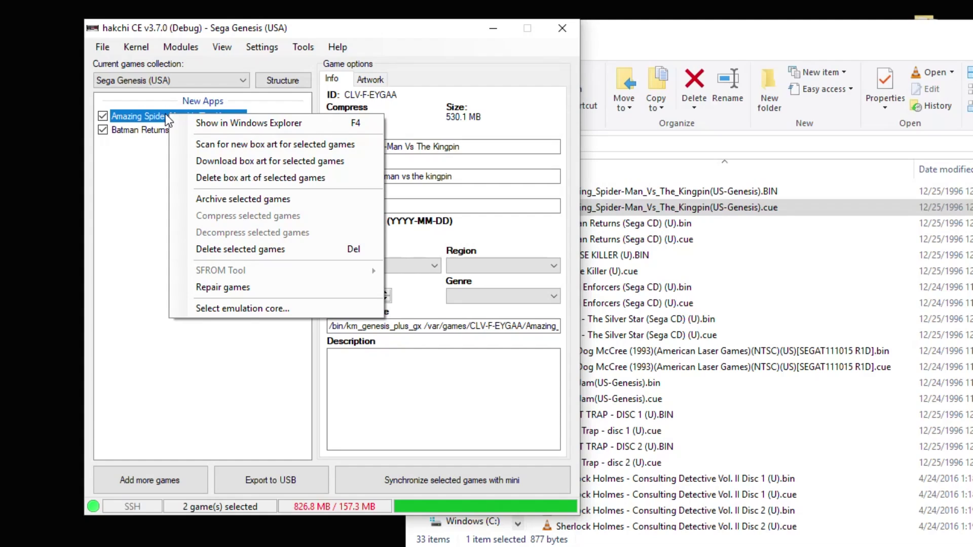
click(207, 124)
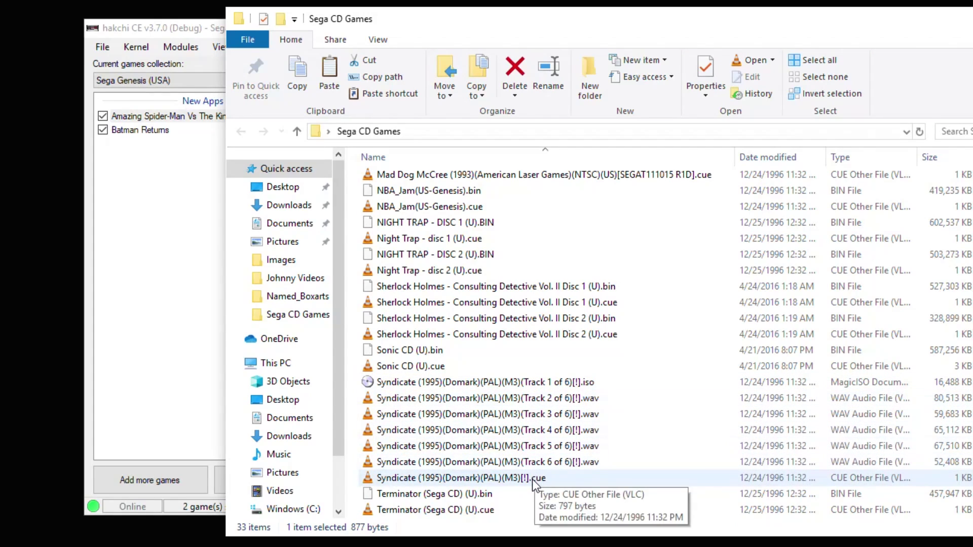
Step: Add Syndicate, then Night Trap - disc 1 on PicoDrive, and open its CLV-F-AIXGZ folder
drag(533, 484, 178, 281)
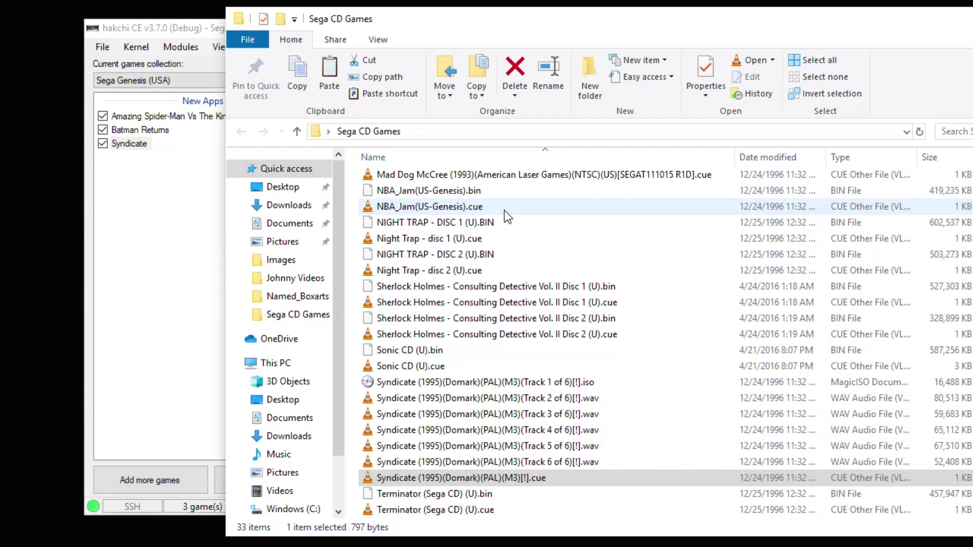
drag(445, 239, 162, 247)
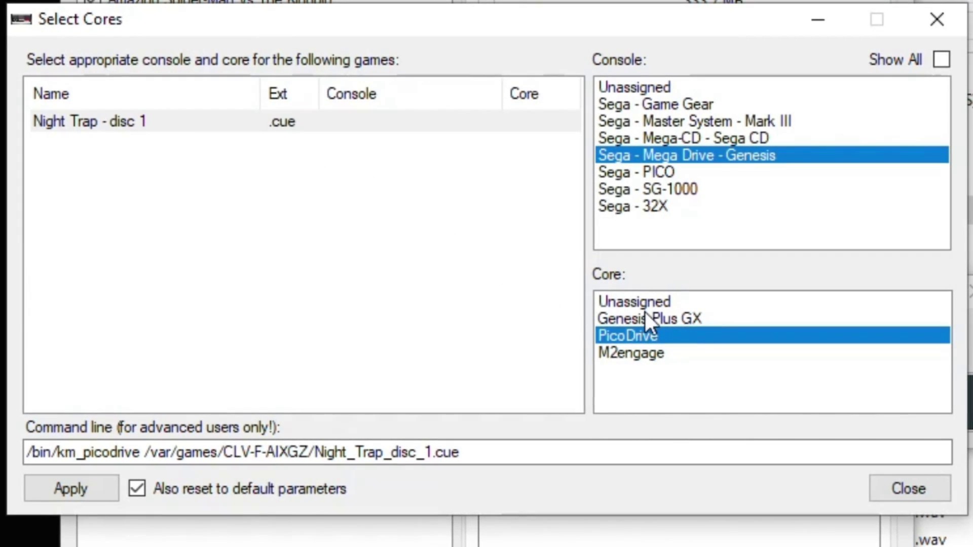
click(76, 487)
click(912, 487)
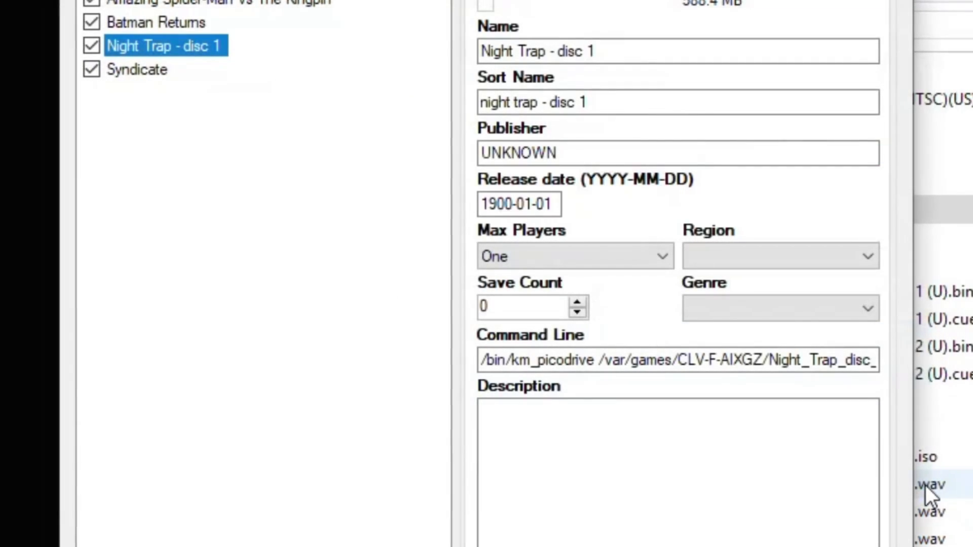
right_click(195, 46)
click(239, 64)
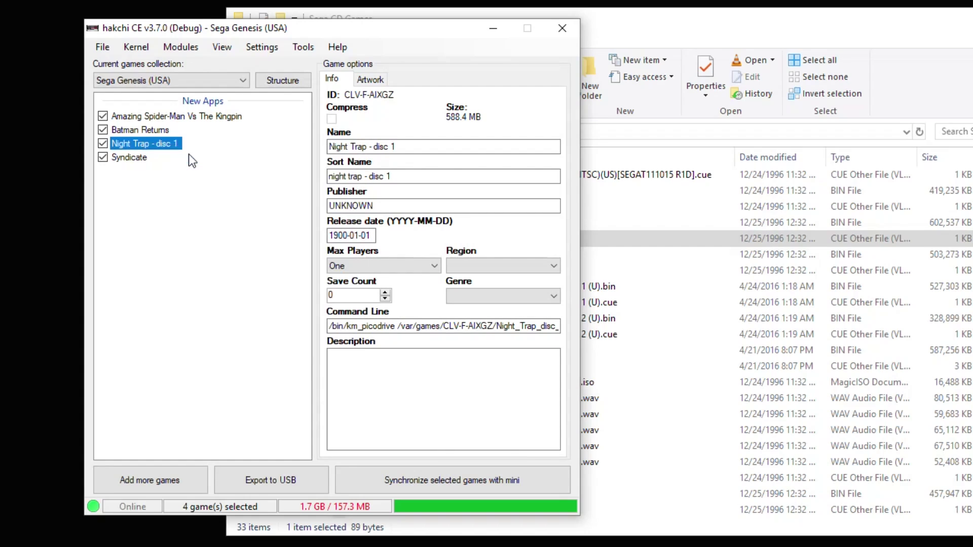
drag(684, 16, 296, 15)
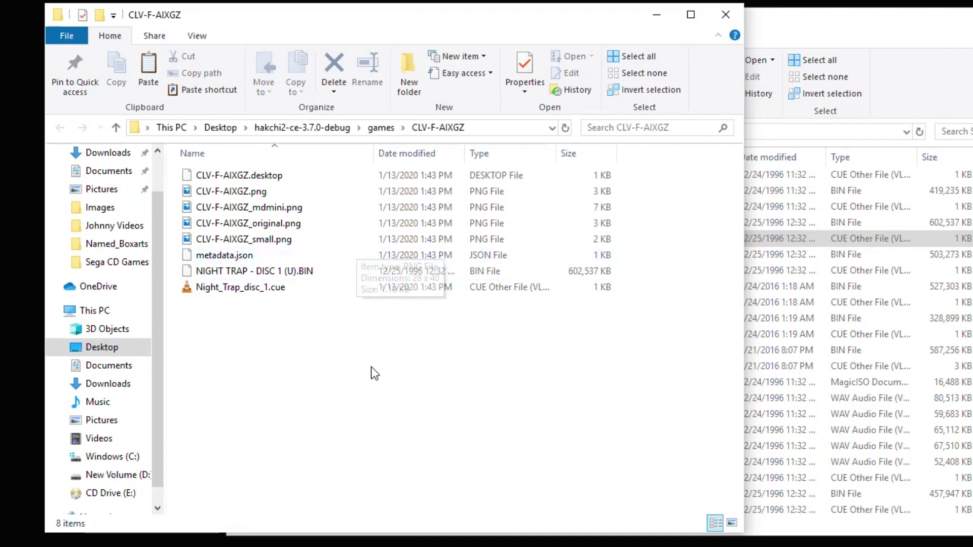
Step: Drag NIGHT TRAP - DISC 2 (U).BIN and its .cue from Sega CD Games into CLV-F-AIXGZ
click(883, 20)
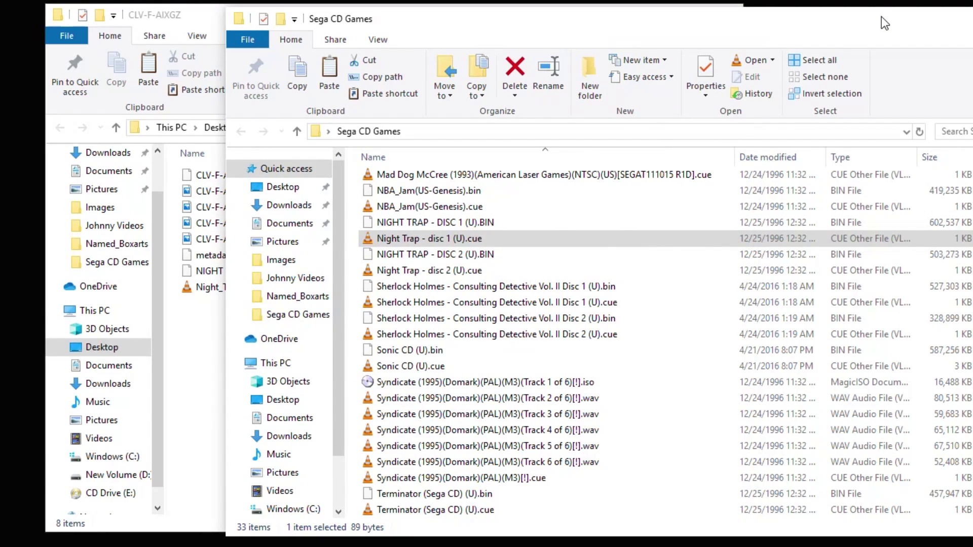
drag(884, 20, 972, 20)
click(631, 251)
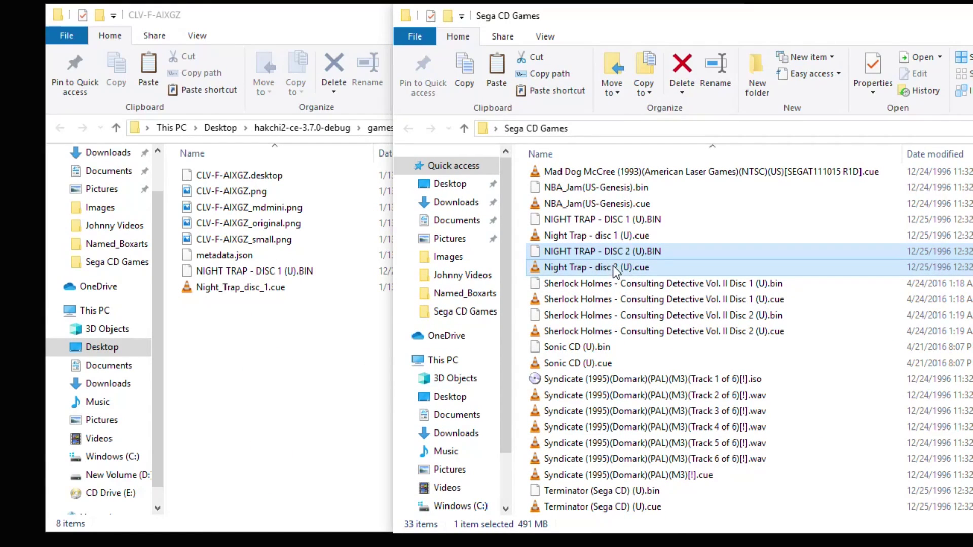
shift+click(613, 267)
drag(633, 255, 258, 363)
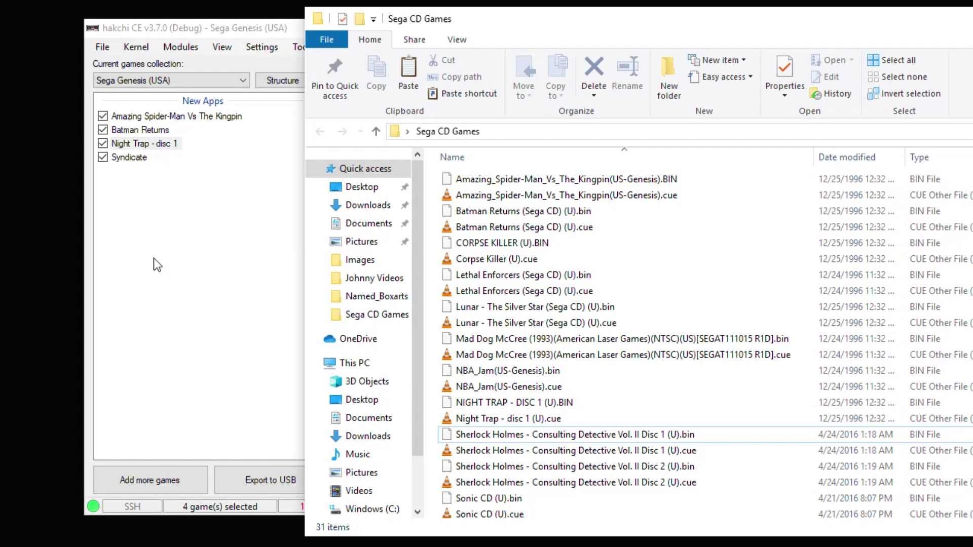
Step: Drag seven more cue files onto hakchi, including Corpse Killer, Lethal Enforcers, Lunar, Mad Dog McCree and NBA Jam
ctrl+click(496, 259)
ctrl+click(527, 291)
ctrl+click(536, 323)
ctrl+click(557, 354)
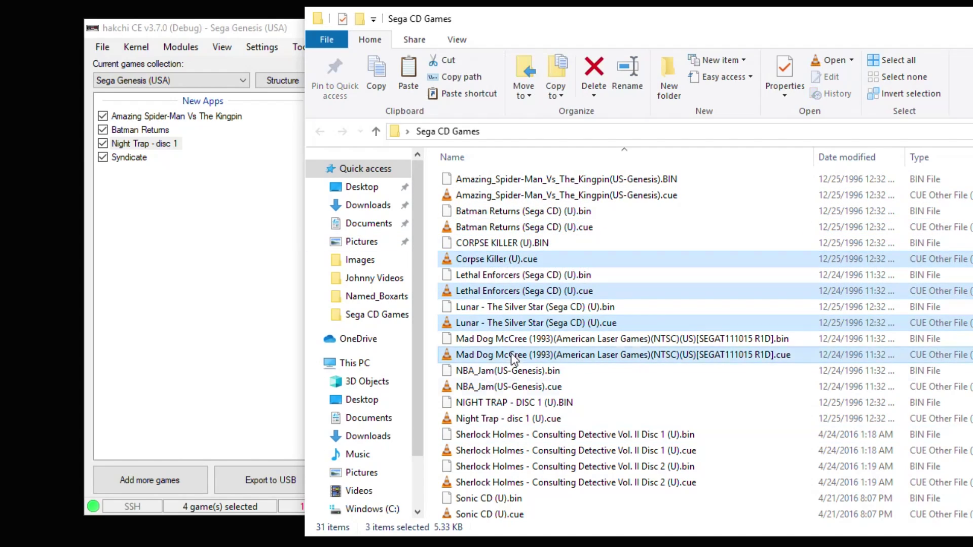
scroll(510, 354, down, 3)
ctrl+click(508, 238)
ctrl+click(489, 366)
drag(514, 510, 305, 312)
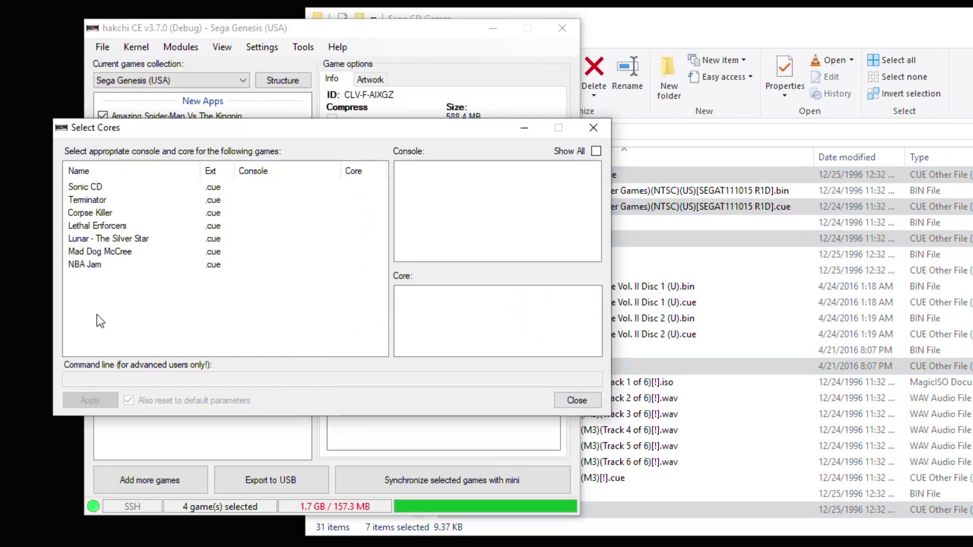
Step: Assign the Mega Drive - Genesis core to all seven, then add Sherlock Holmes disc 1 likewise
key(ctrl+a)
click(575, 400)
drag(613, 301, 203, 304)
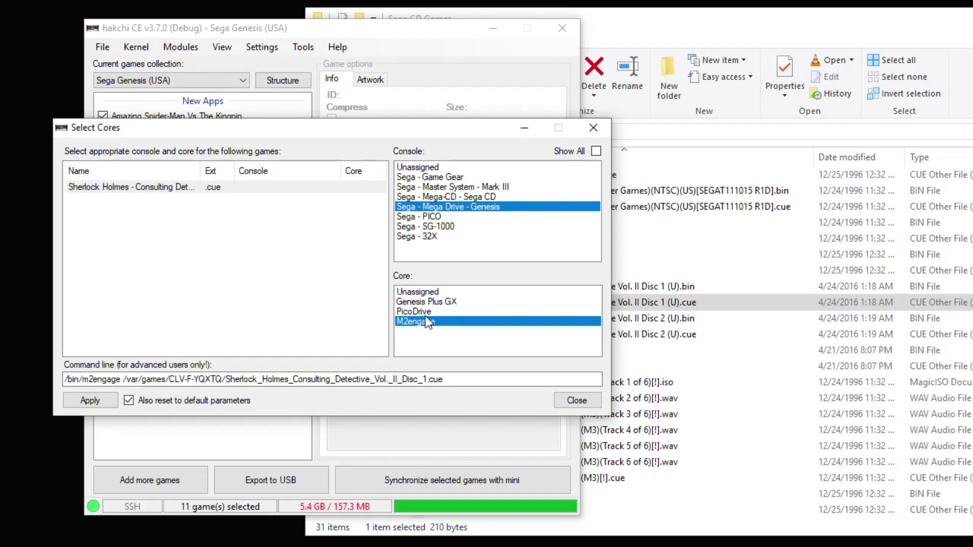
click(575, 400)
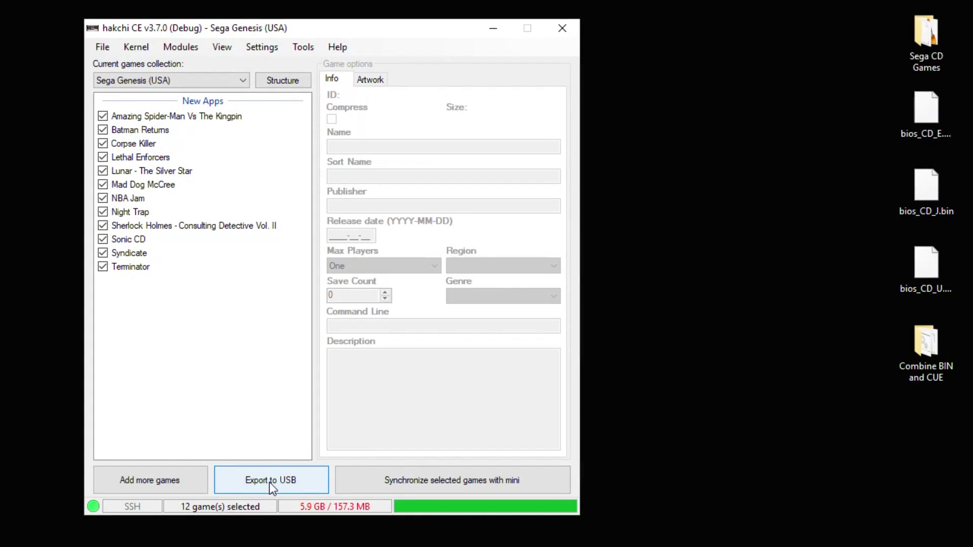
Step: Review the game details of Amazing Spider-Man and Batman Returns in the games list
click(169, 118)
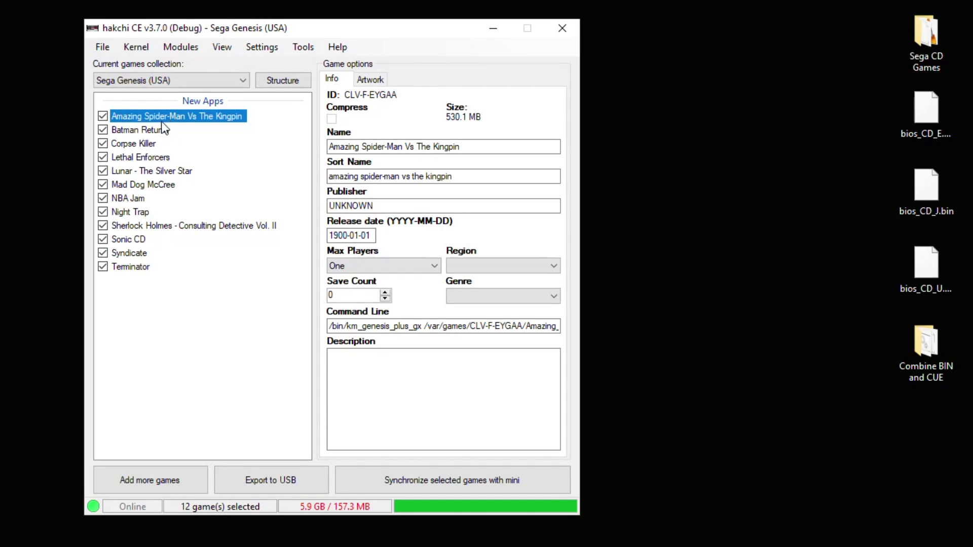
click(154, 132)
click(156, 120)
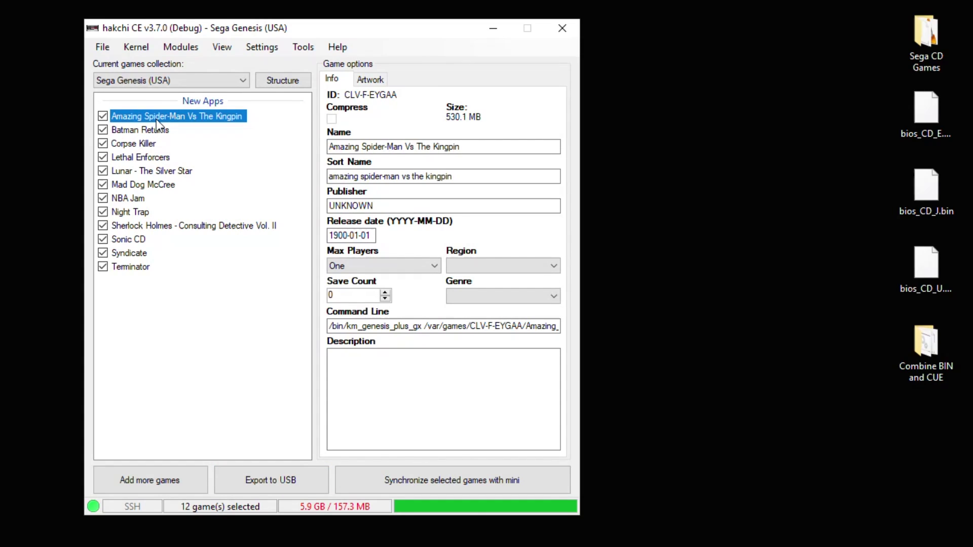